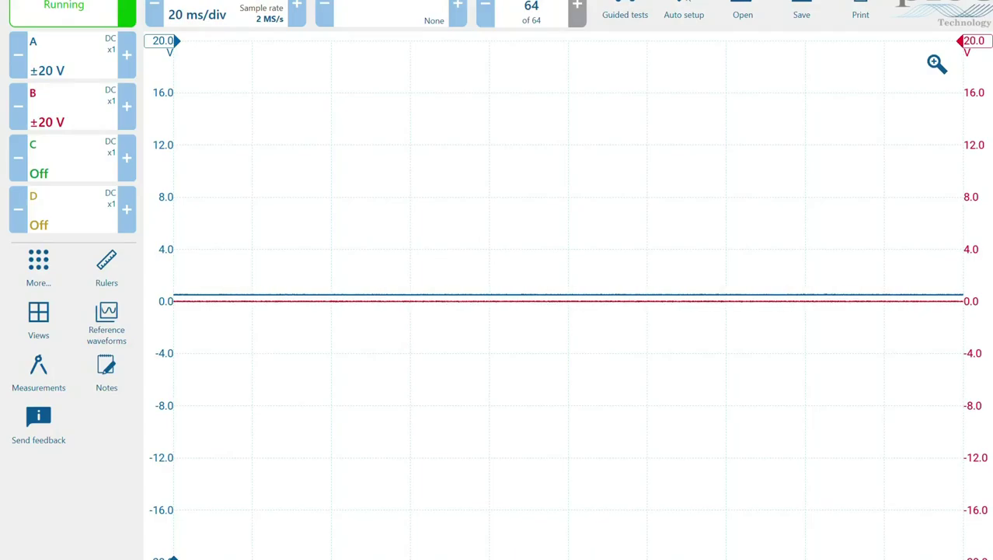
Step: Turn off channel B so that only channel A is captured
left_click(81, 126)
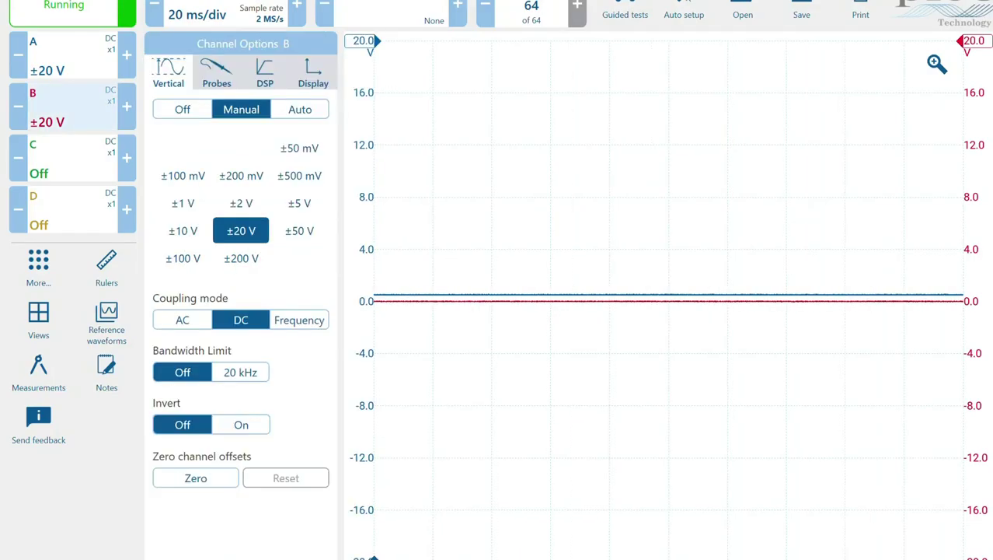
left_click(194, 115)
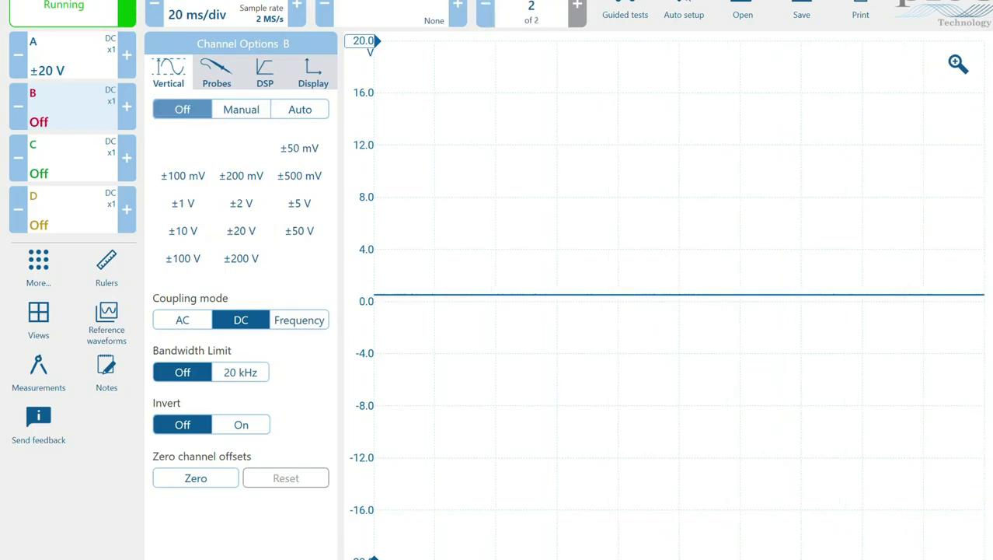
left_click(481, 402)
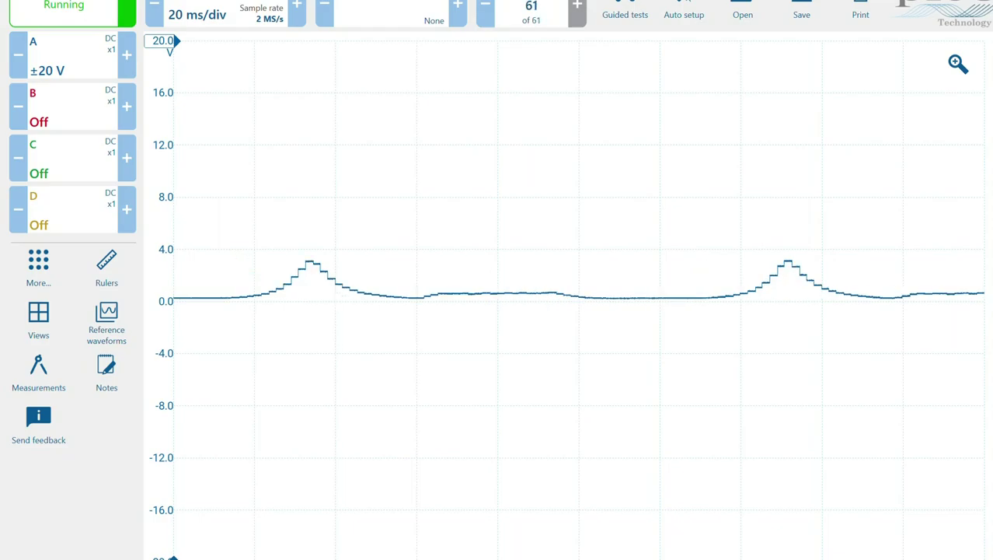
Step: Set channel A's input range to ±5 V
left_click(80, 68)
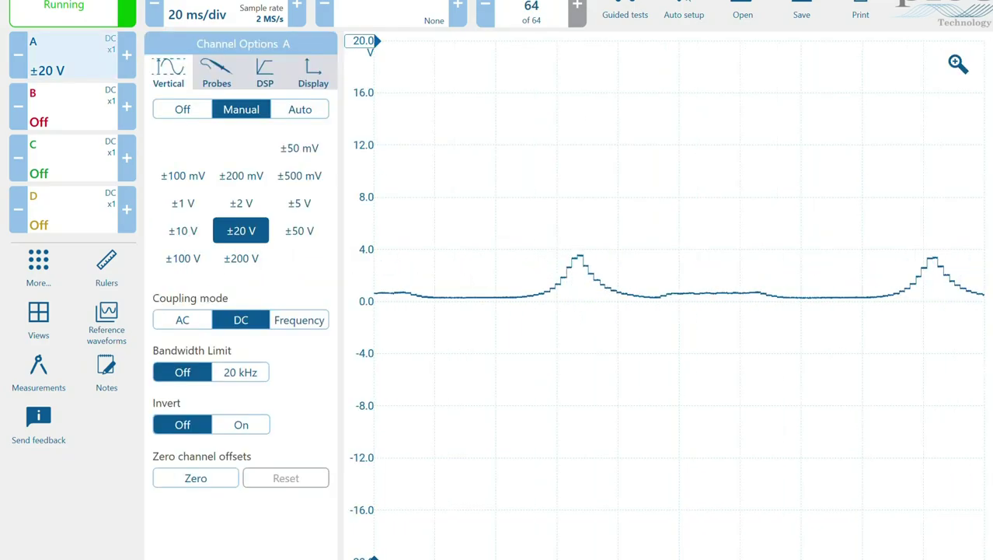
left_click(182, 231)
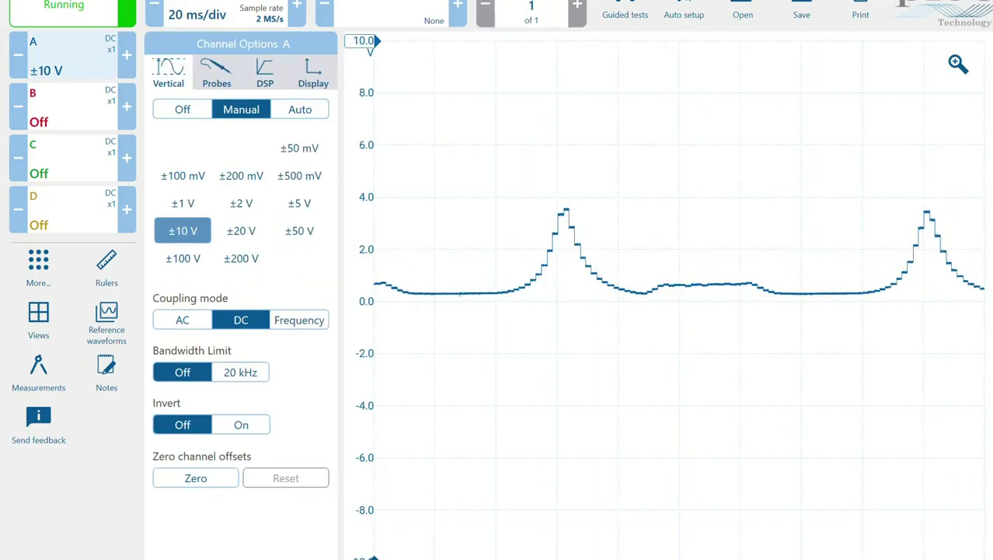
left_click(299, 204)
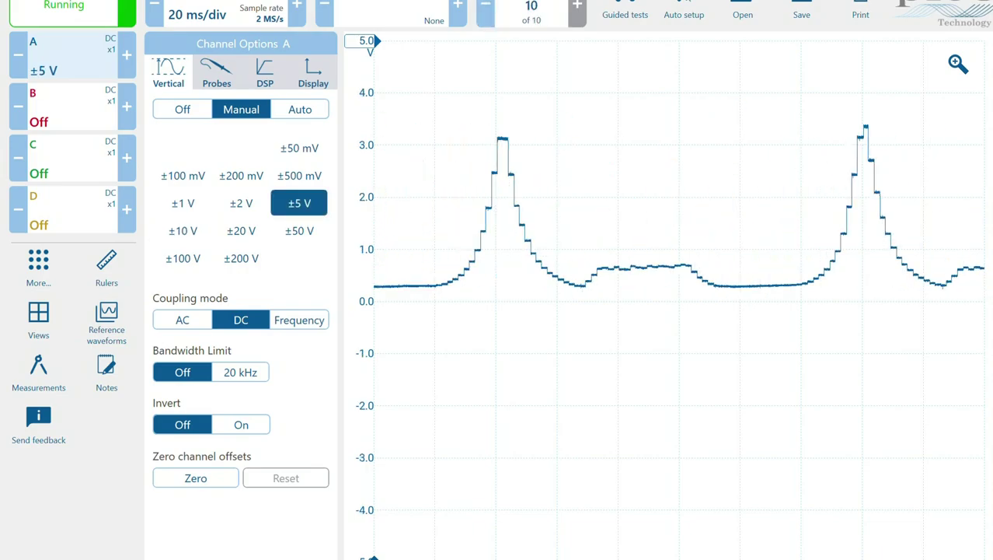
Step: Reduce the custom target sampling rate to 1 kS/s, keeping sample rate as the sampling priority
left_click(248, 7)
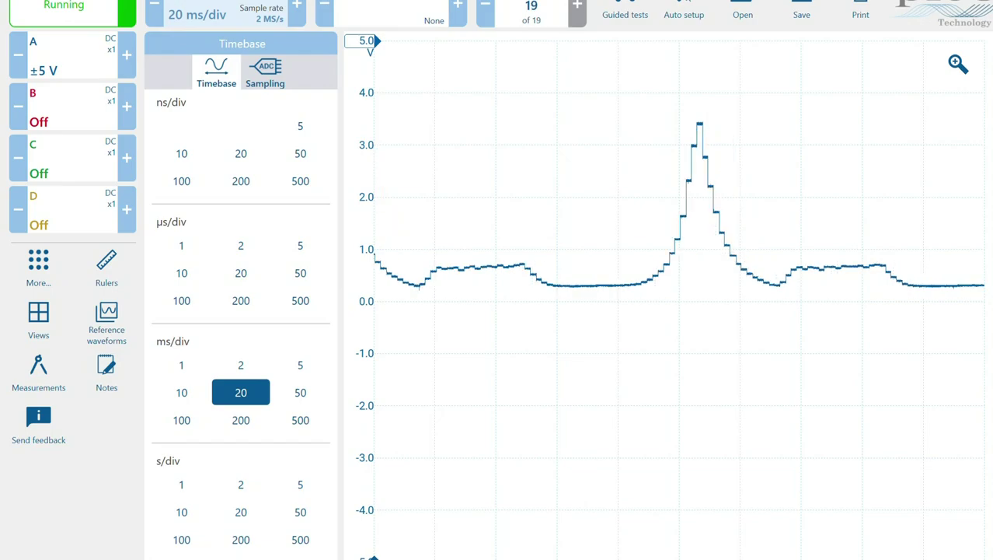
left_click(265, 74)
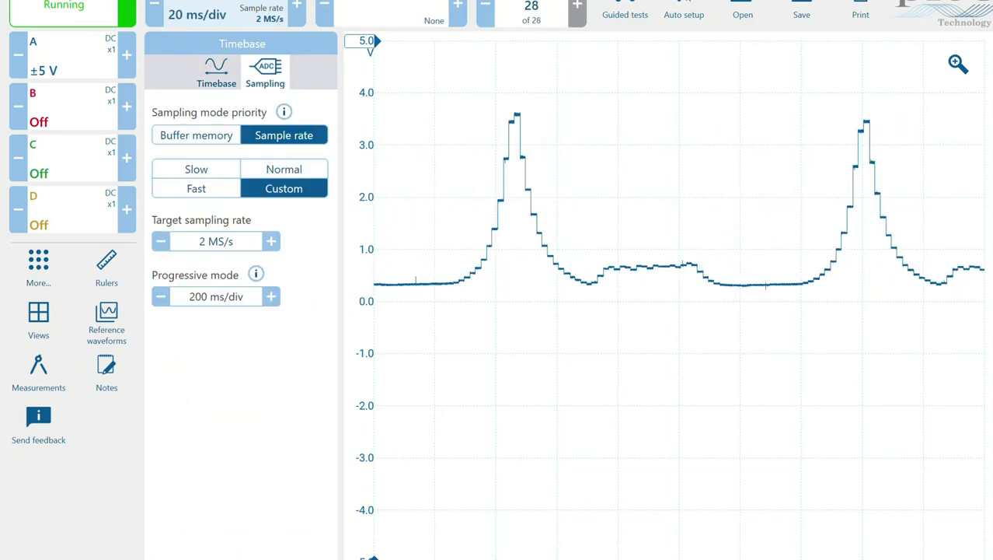
left_click(161, 241)
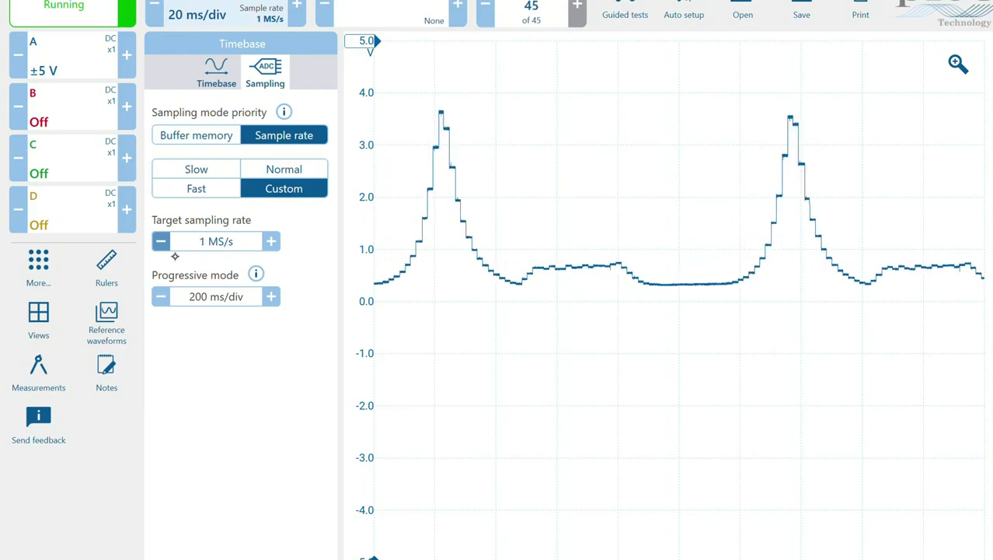
left_click(161, 241)
left_click(161, 241)
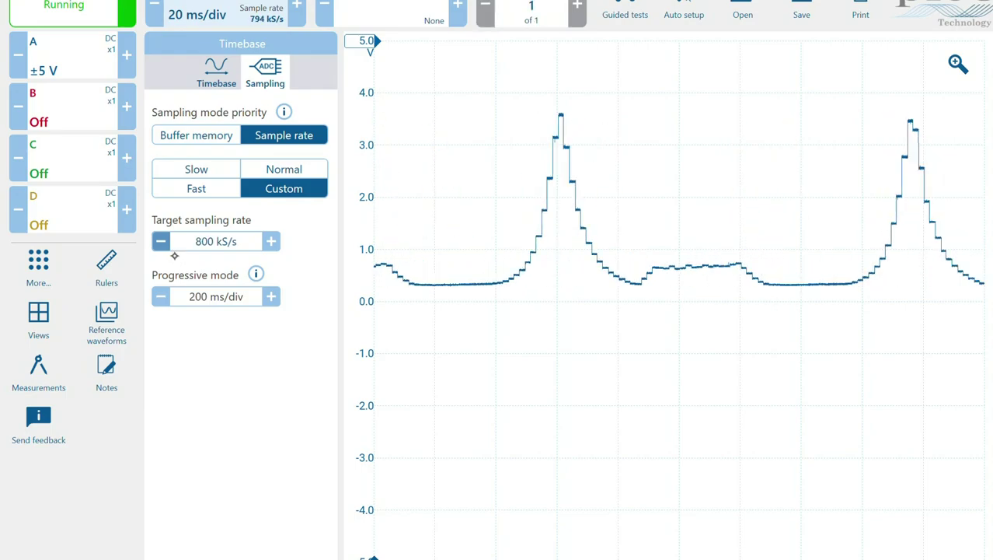
left_click(160, 241)
left_click(161, 241)
left_click(161, 241)
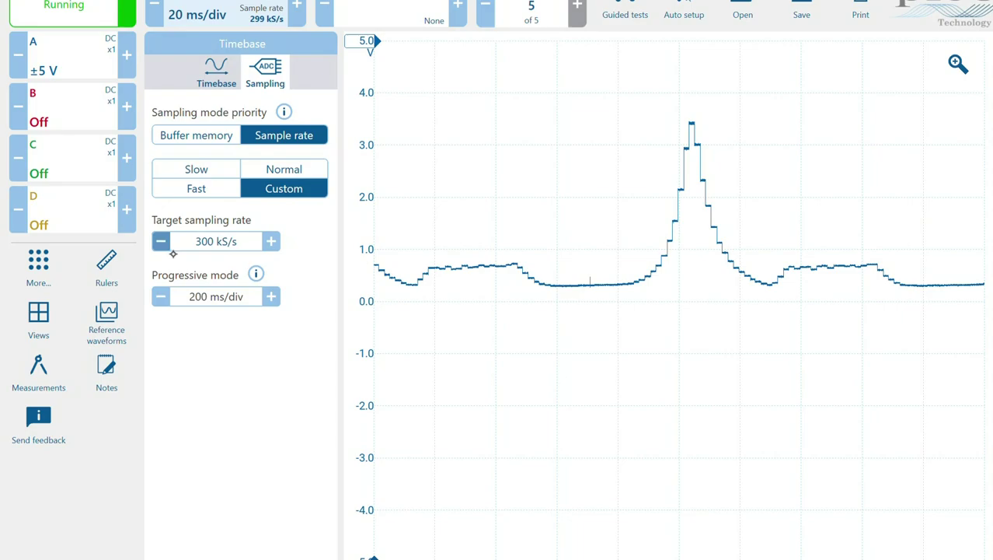
left_click(161, 241)
left_click(161, 241)
left_click(161, 241)
left_click(161, 241)
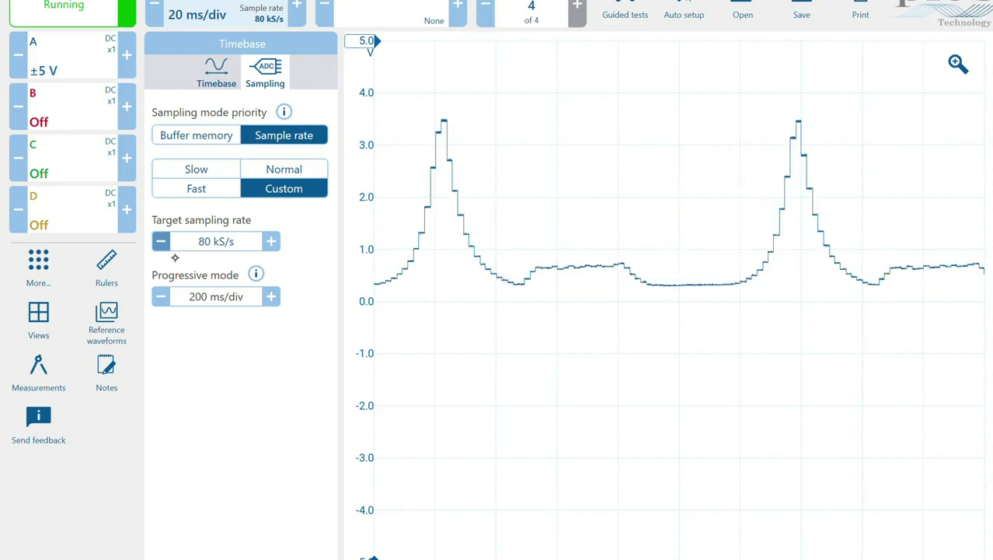
left_click(161, 241)
left_click(161, 241)
left_click(161, 241)
left_click(161, 241)
left_click(161, 241)
left_click(161, 241)
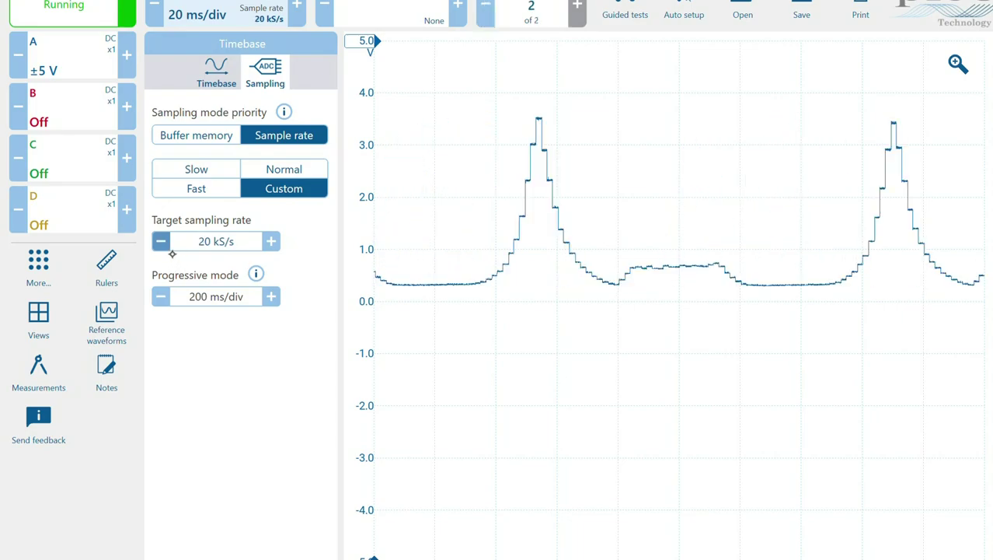
left_click(160, 241)
left_click(161, 241)
left_click(161, 241)
left_click(161, 241)
left_click(161, 240)
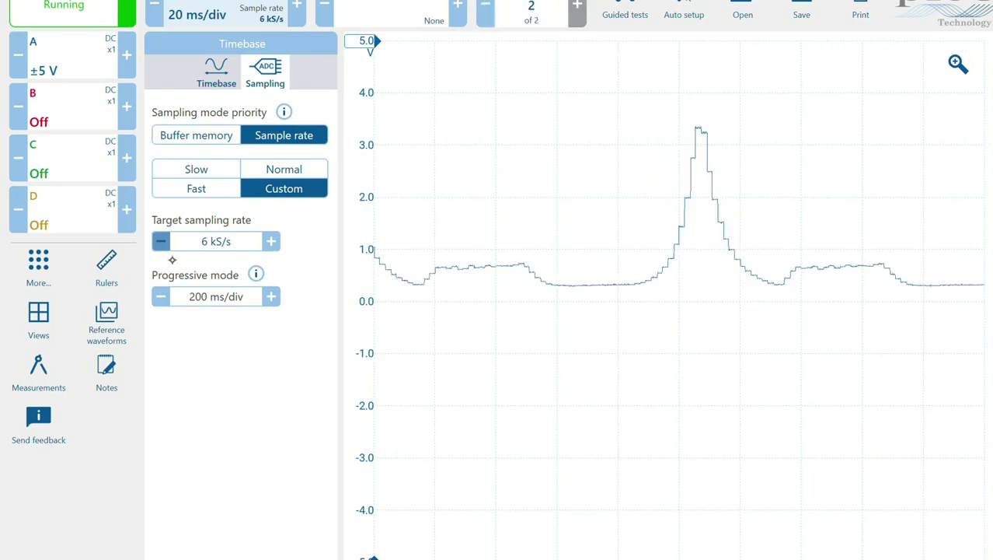
left_click(161, 241)
left_click(161, 241)
left_click(161, 241)
left_click(161, 241)
left_click(160, 241)
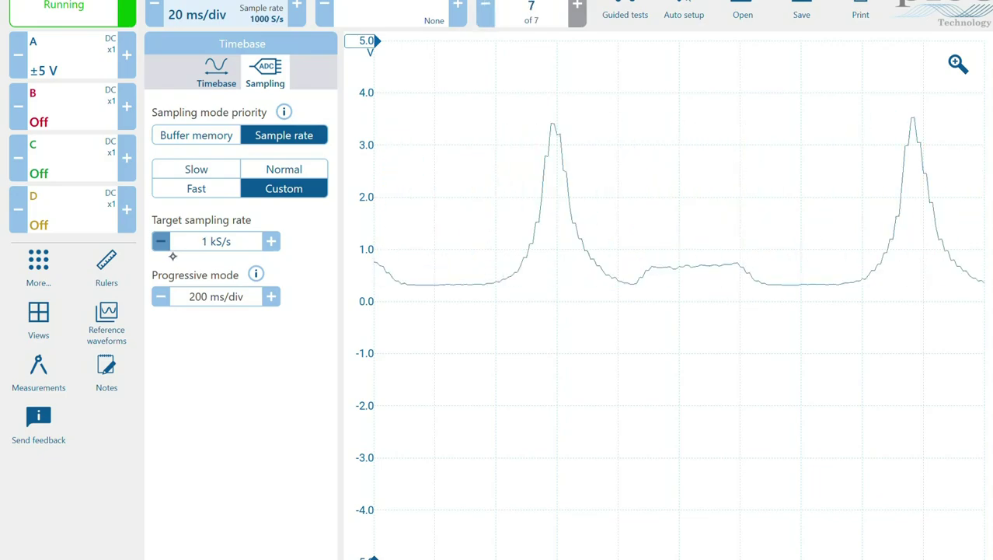
Step: Try lowering the target sampling rate to 800 S/s and 700 S/s, and return it to 1 kS/s
left_click(161, 241)
left_click(161, 241)
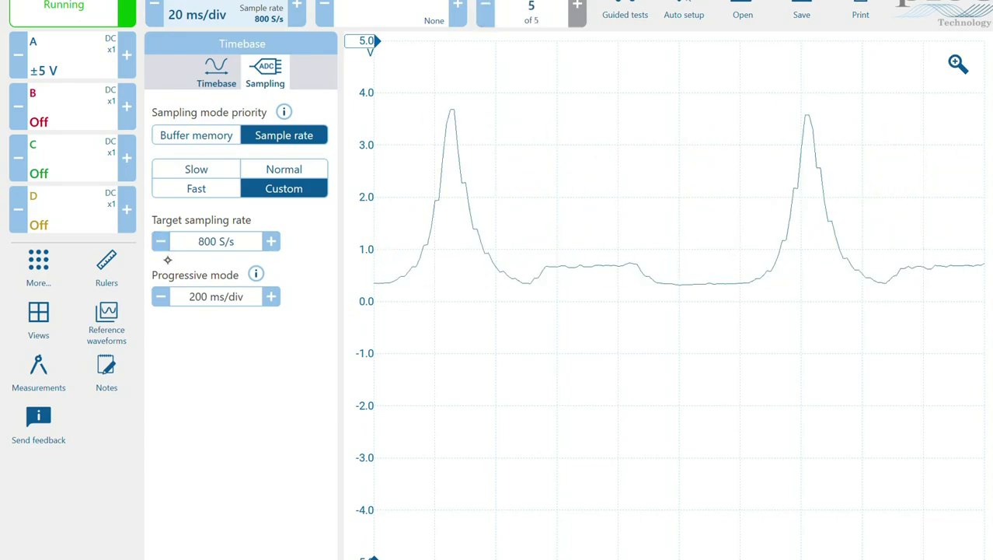
left_click(161, 241)
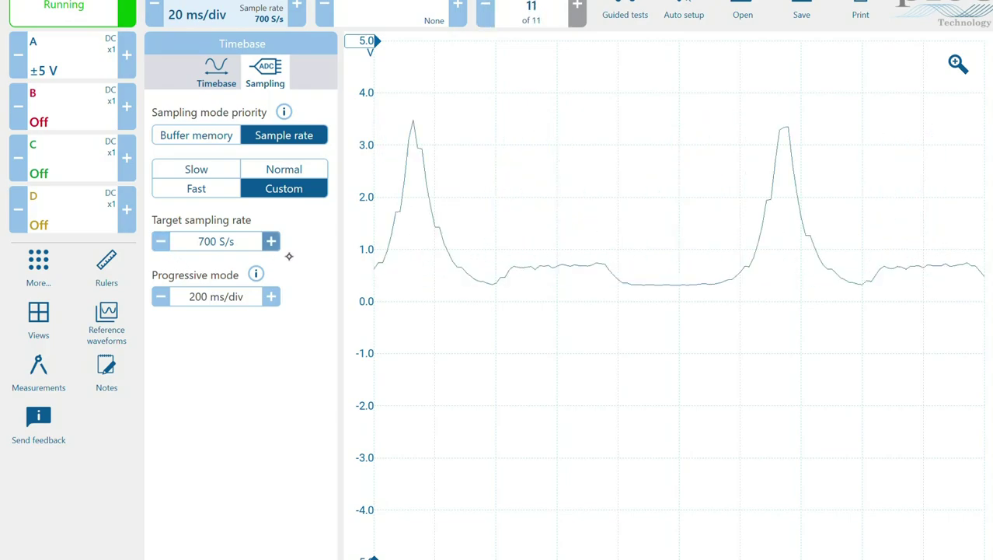
left_click(271, 242)
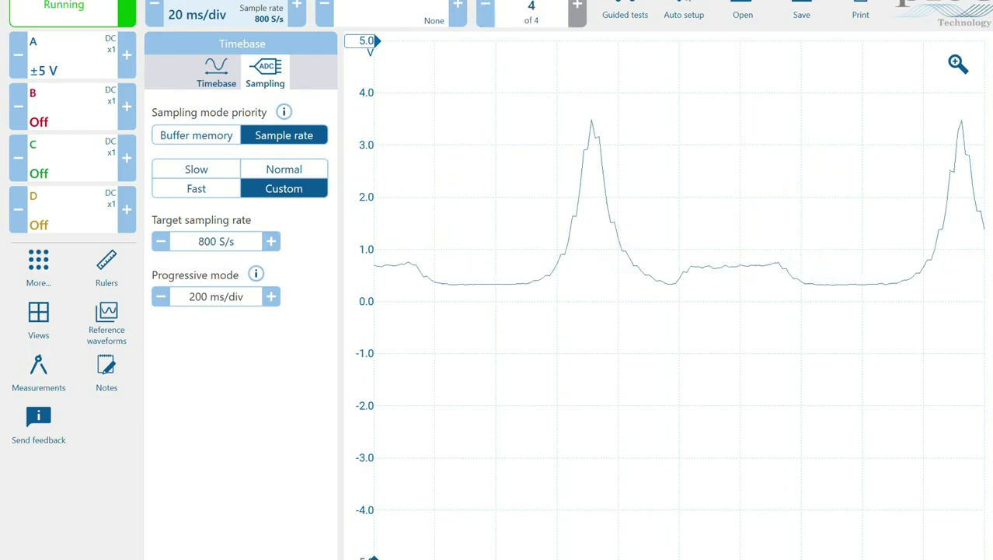
left_click(271, 240)
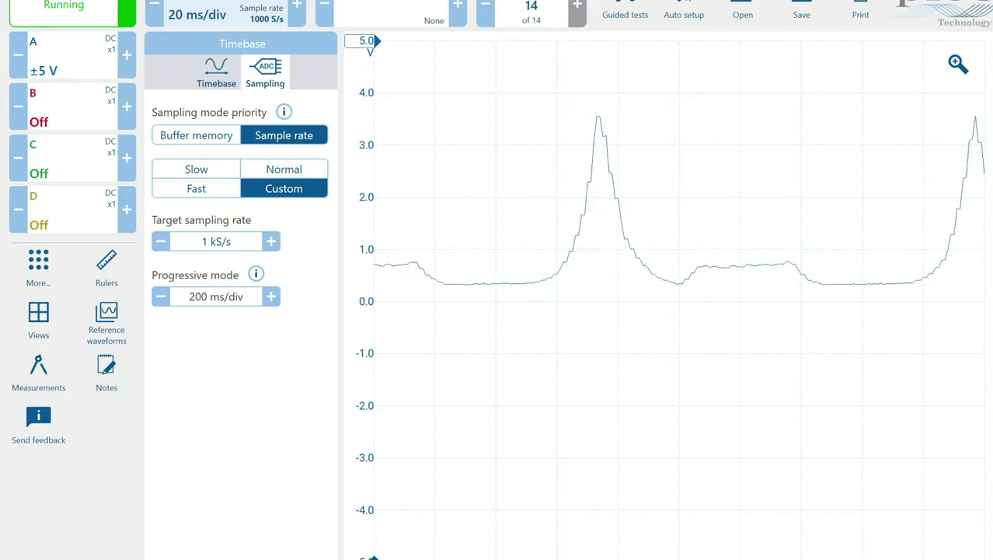
Step: Stop the capture and mark a zoom area across the upper part of two neighbouring waveform peaks
key("space")
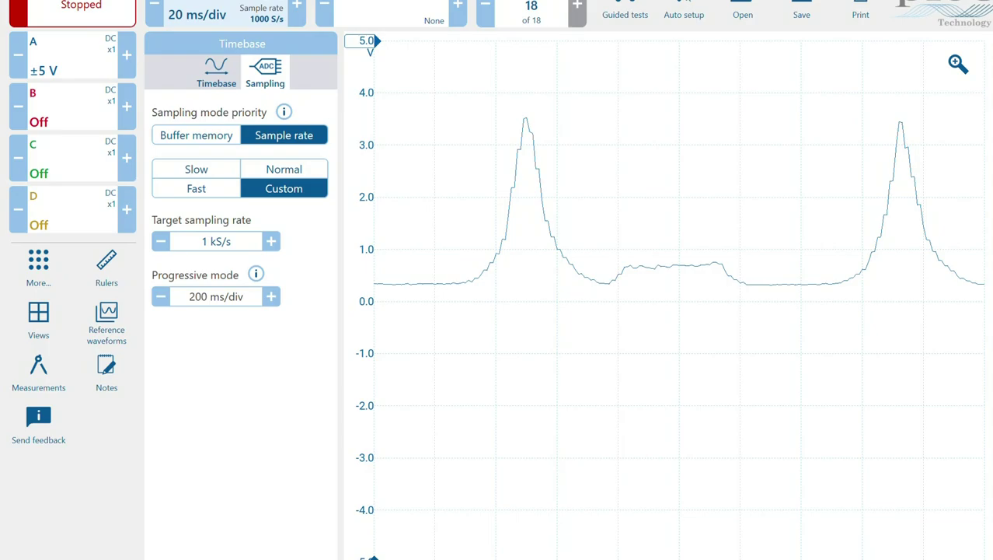
left_click(197, 14)
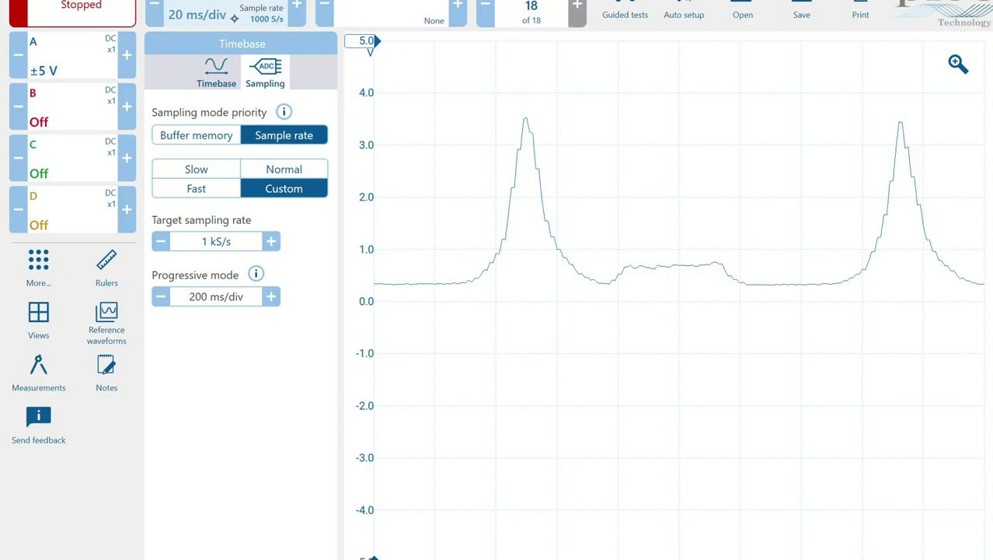
left_click_drag(305, 98, 432, 315)
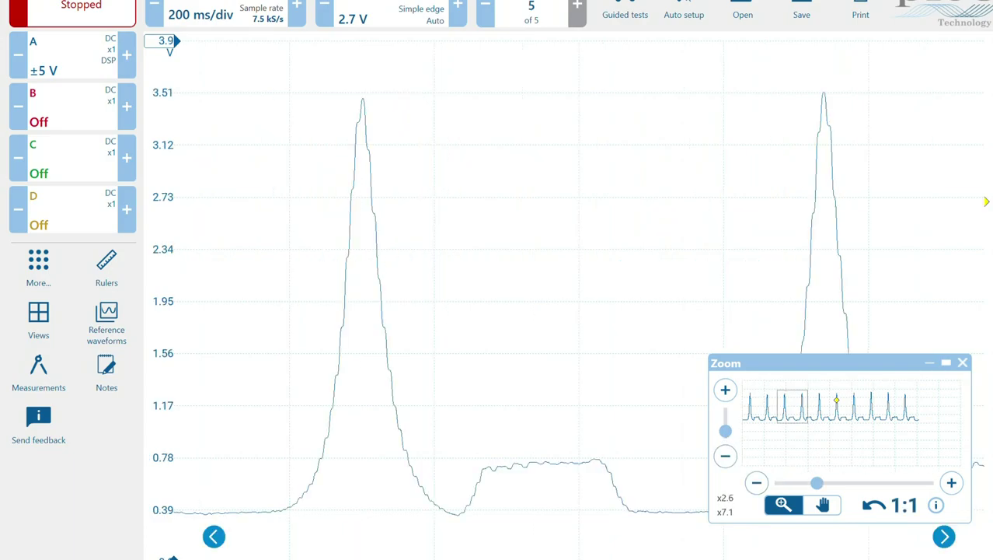
left_click(963, 364)
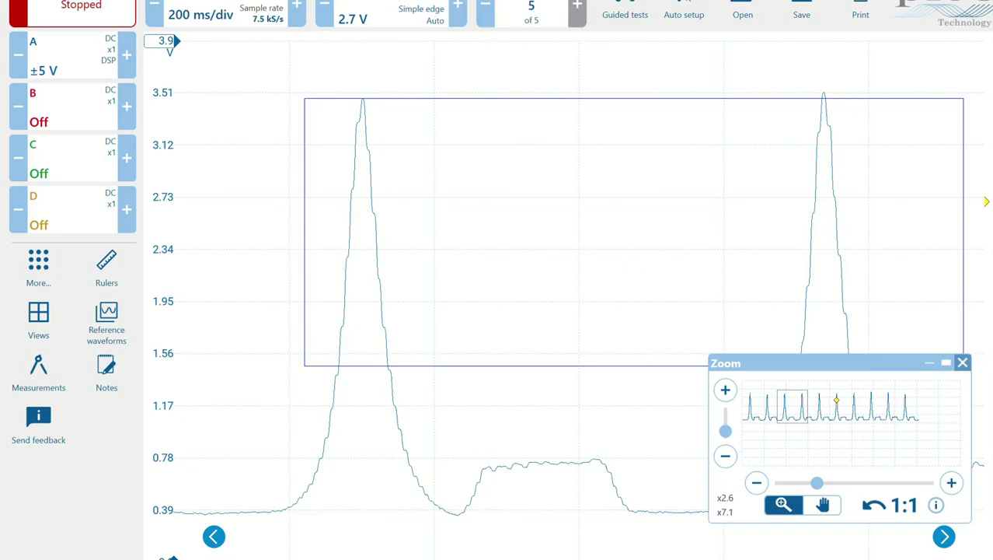
Step: Collapse the Zoom overview and move it clear of the peaks, beside the lower part of the waveform
left_click_drag(786, 363, 490, 289)
left_click_drag(335, 107, 256, 99)
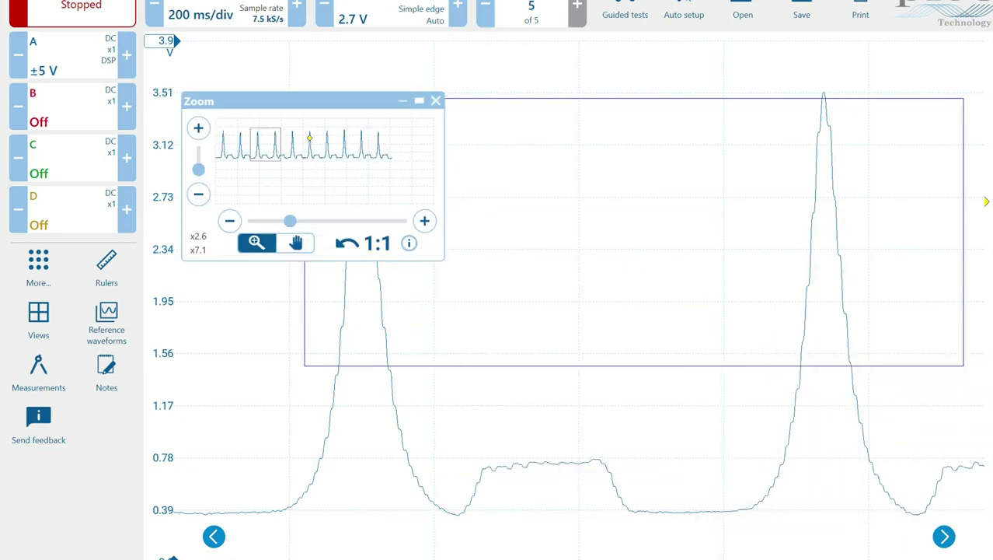
left_click(402, 100)
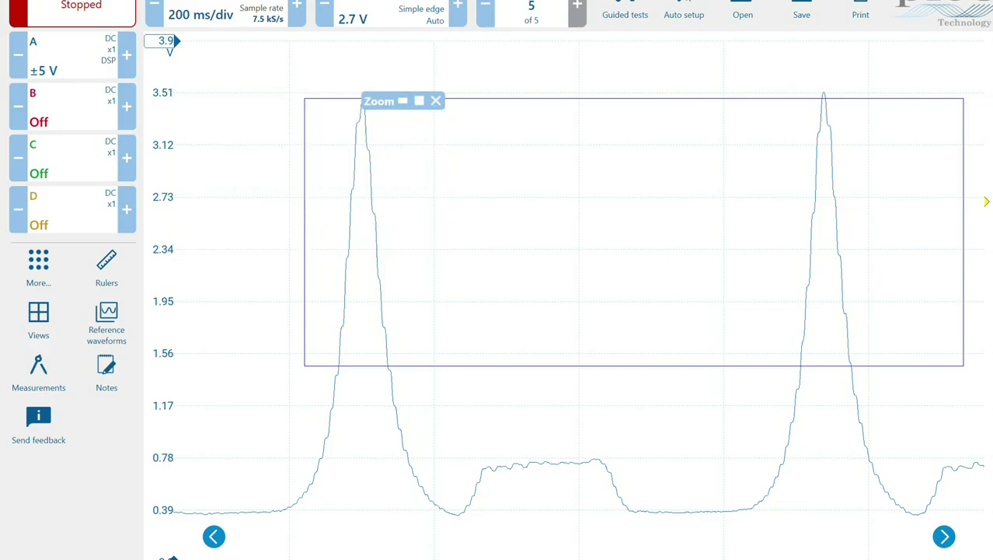
left_click_drag(405, 110, 443, 154)
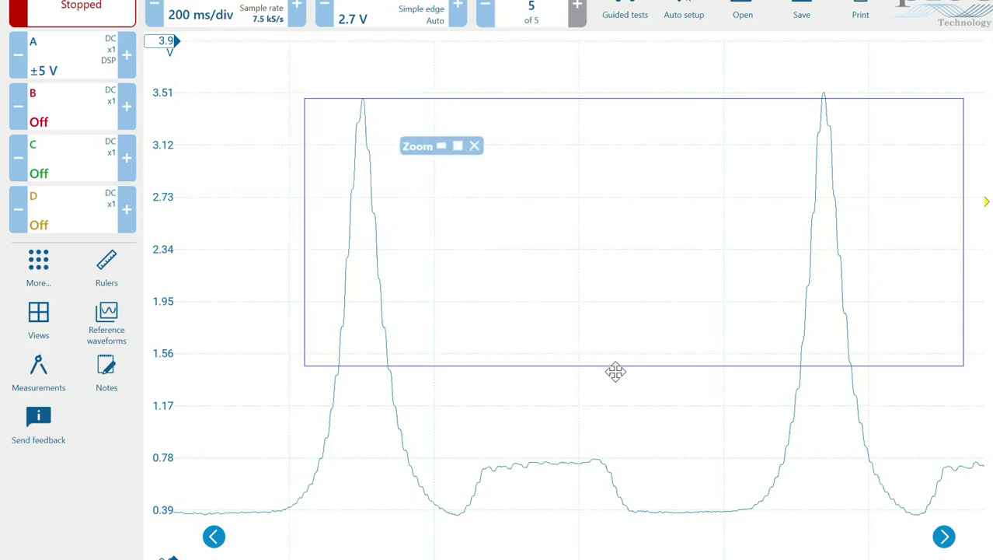
left_click_drag(920, 430, 925, 430)
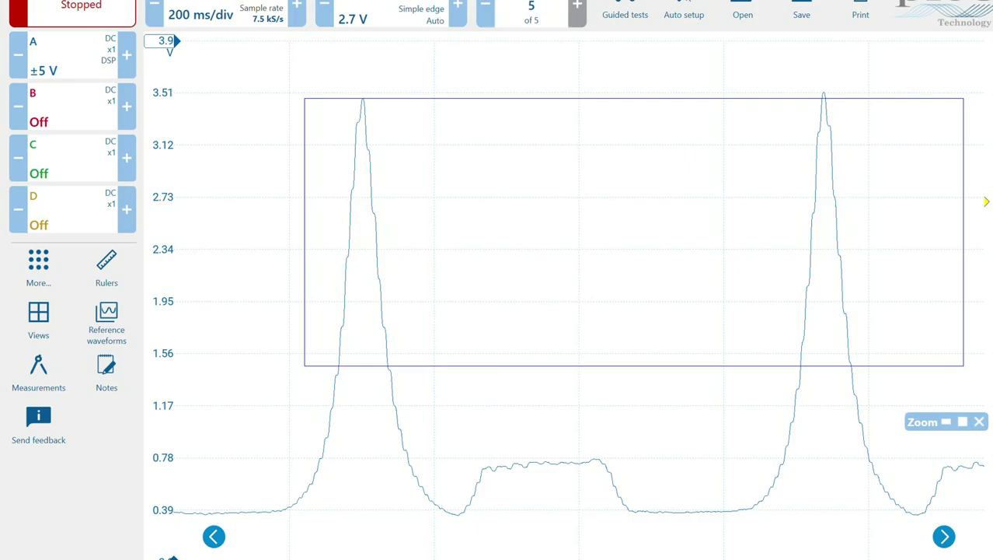
Step: Turn on the phase rulers and align the 720° ruler with the peak that follows the 0° ruler
left_click(107, 269)
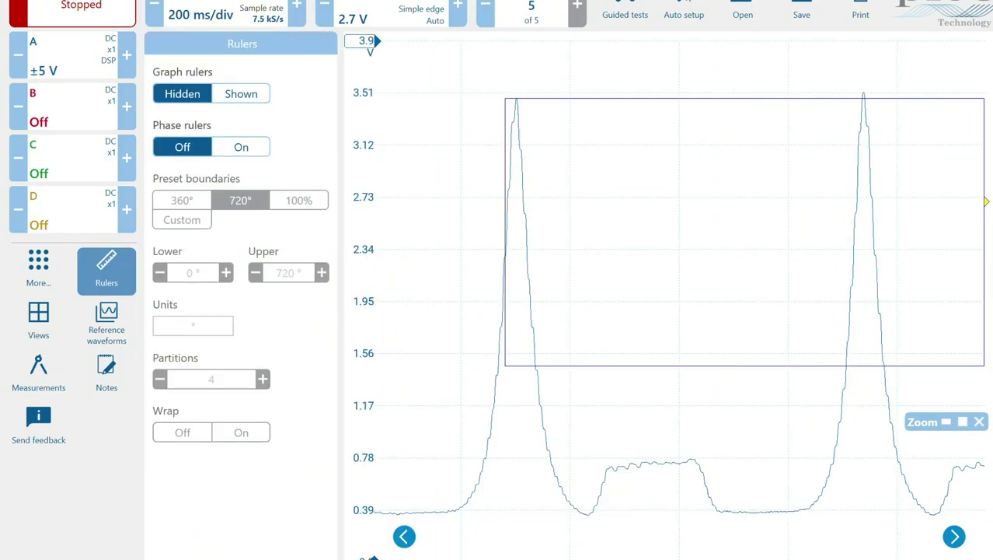
left_click(241, 147)
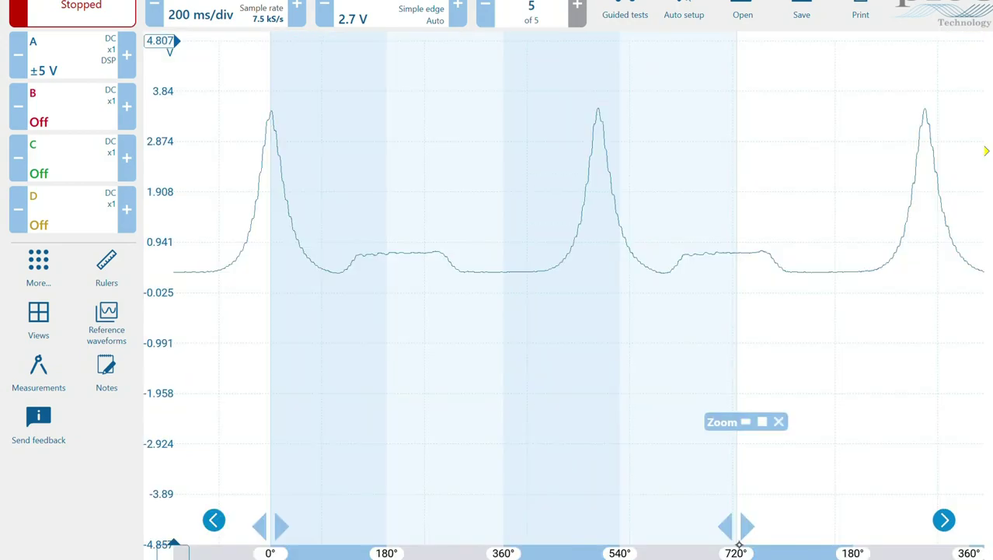
left_click_drag(727, 549, 605, 546)
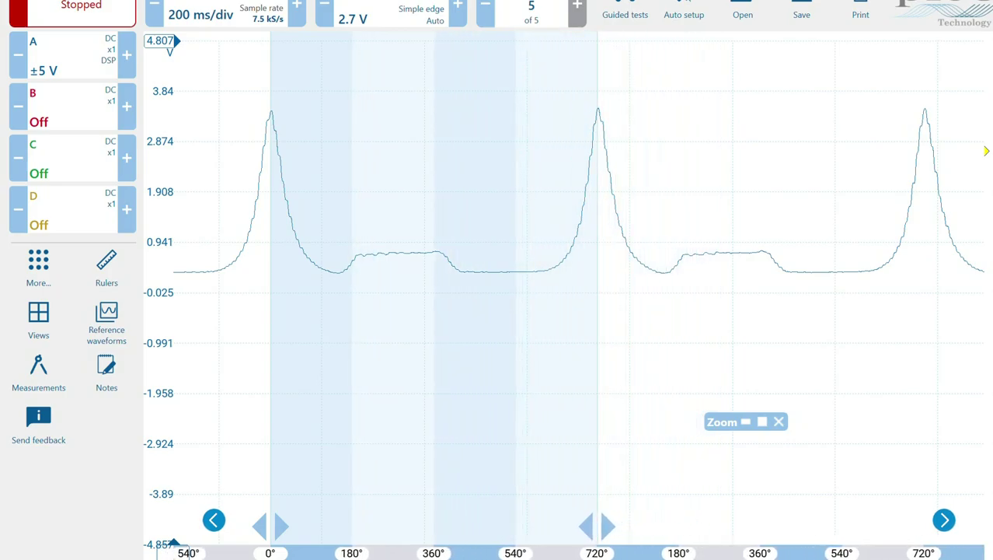
Step: Fine-tune the 0° phase ruler at the first peak of the marked cycle
mouse_move(852, 513)
left_mouse_down()
mouse_move(768, 512)
mouse_move(849, 508)
left_mouse_up()
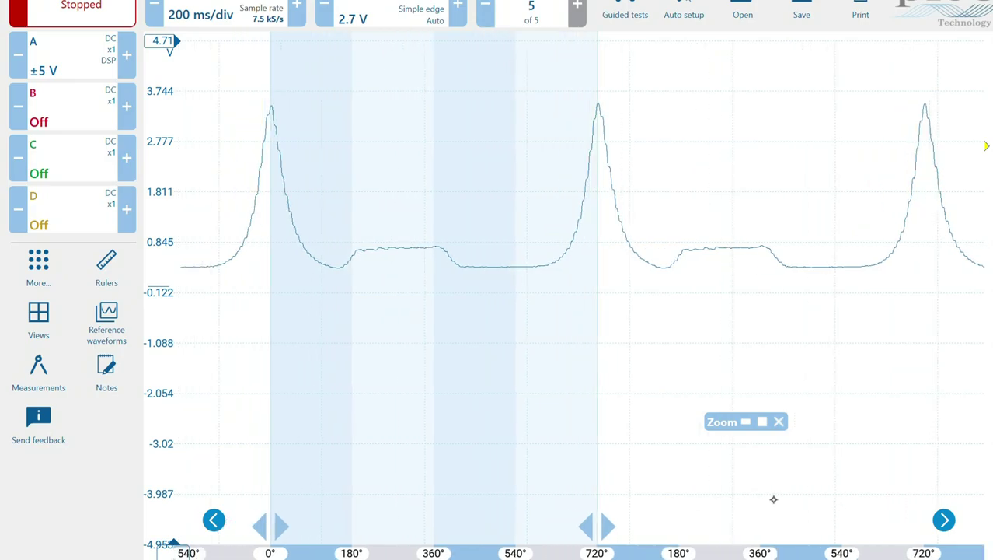
left_click_drag(773, 499, 926, 497)
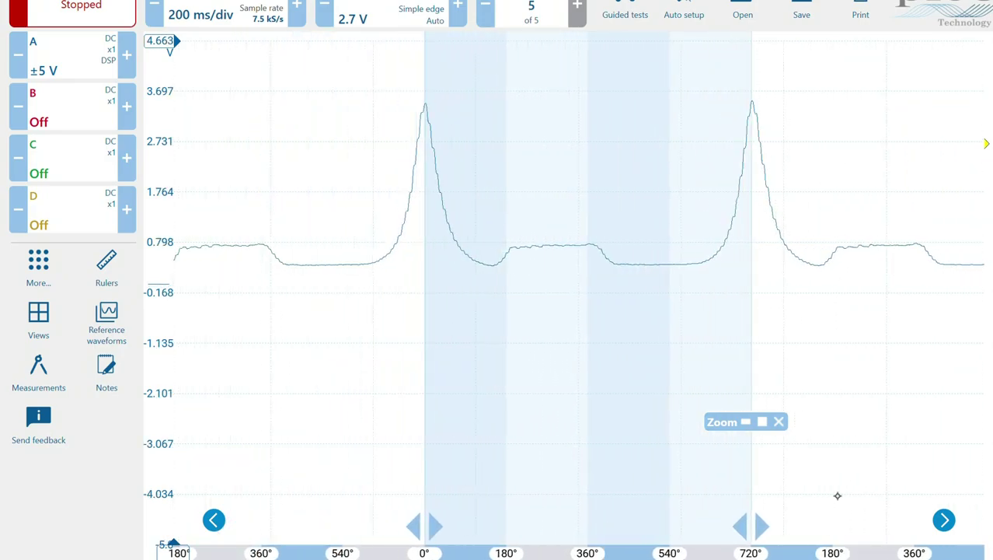
left_click_drag(430, 546, 433, 548)
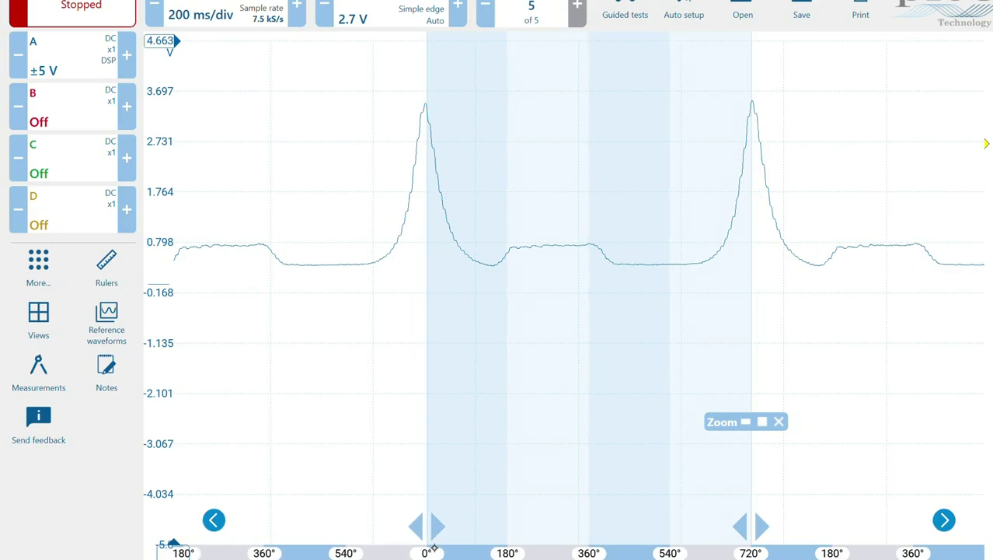
left_click_drag(433, 548, 434, 548)
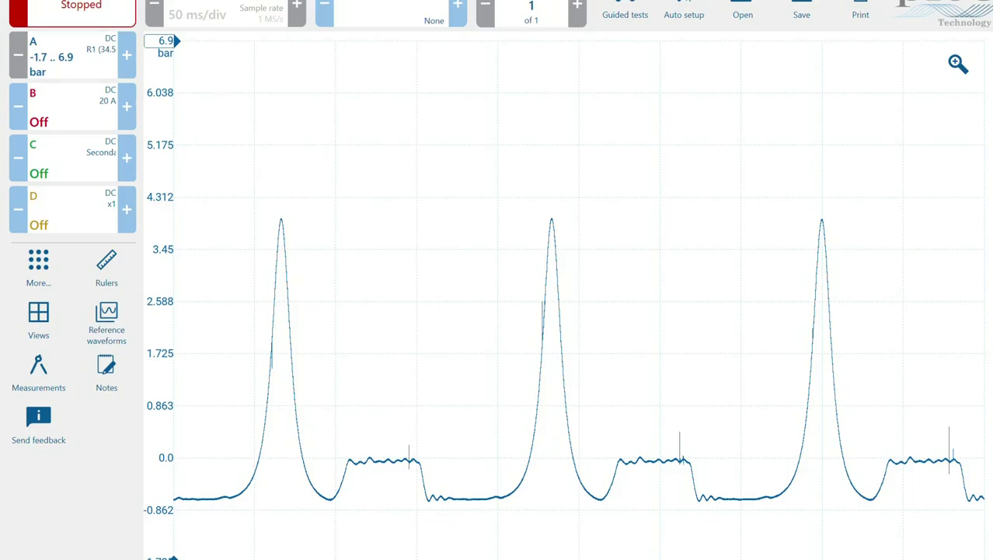
Step: Start a new capture from the stopped 50 ms/div pressure waveform
key("space")
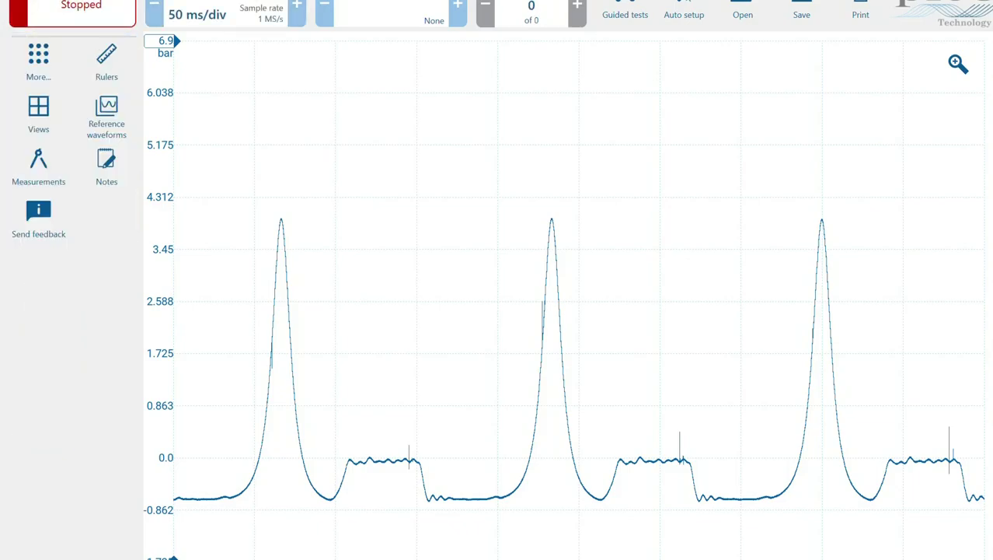
Step: Capture a fresh pressure waveform, zoom in on the cycle spanning its first two peaks, and collapse the Zoom overview
key("space")
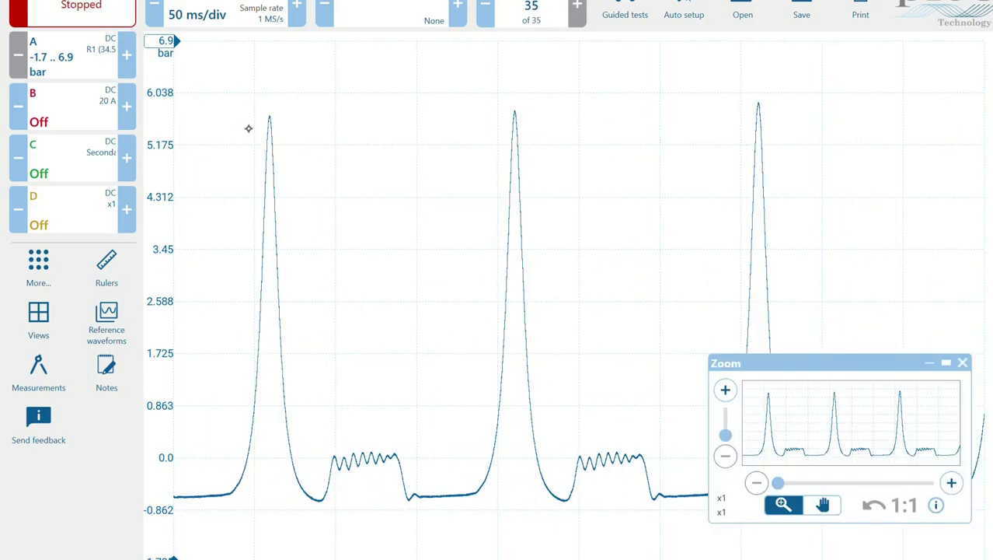
left_click_drag(236, 82, 586, 537)
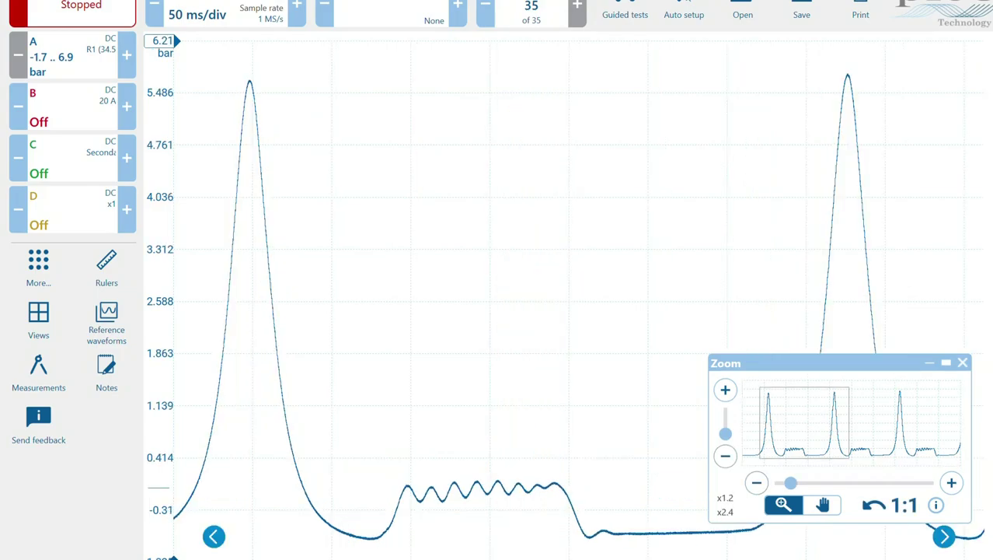
left_click(929, 363)
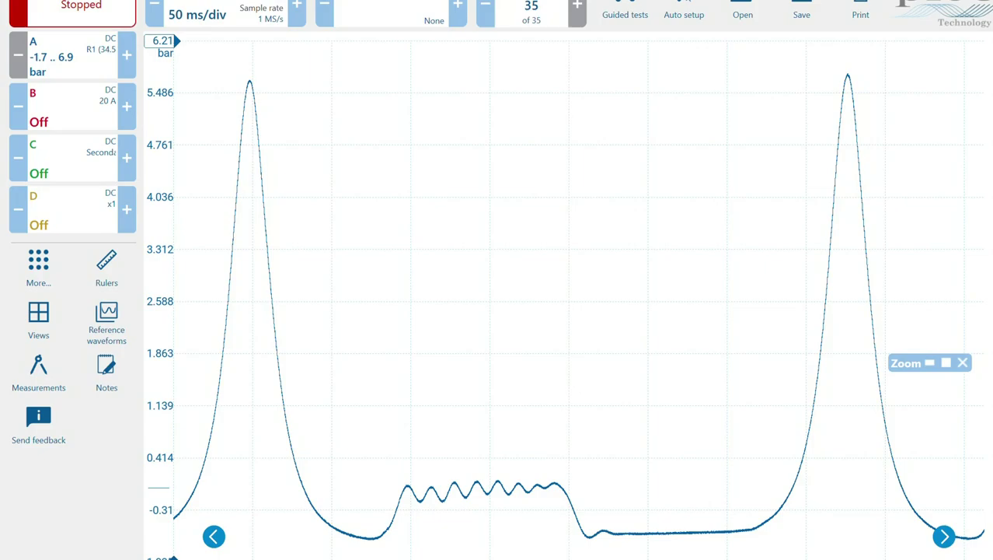
Step: Turn on the phase rulers and align the 0° ruler with the first peak and the 720° ruler with the second peak
left_click(107, 270)
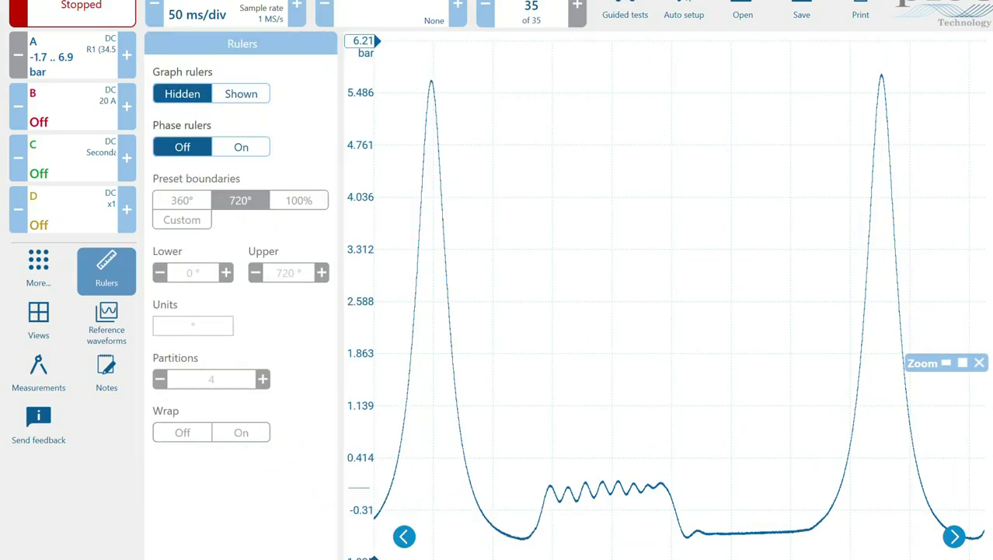
left_click(241, 147)
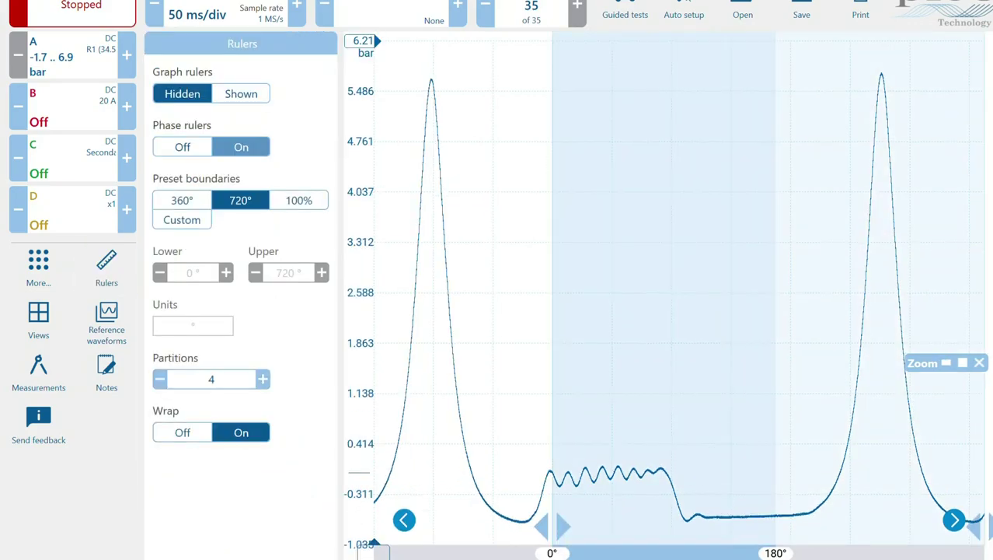
left_click(436, 264)
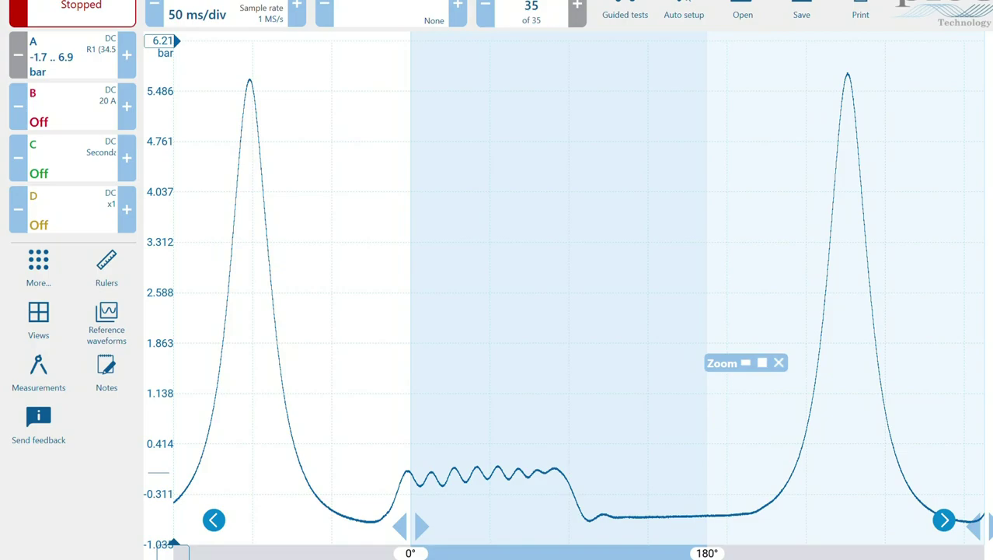
left_click_drag(974, 527, 855, 529)
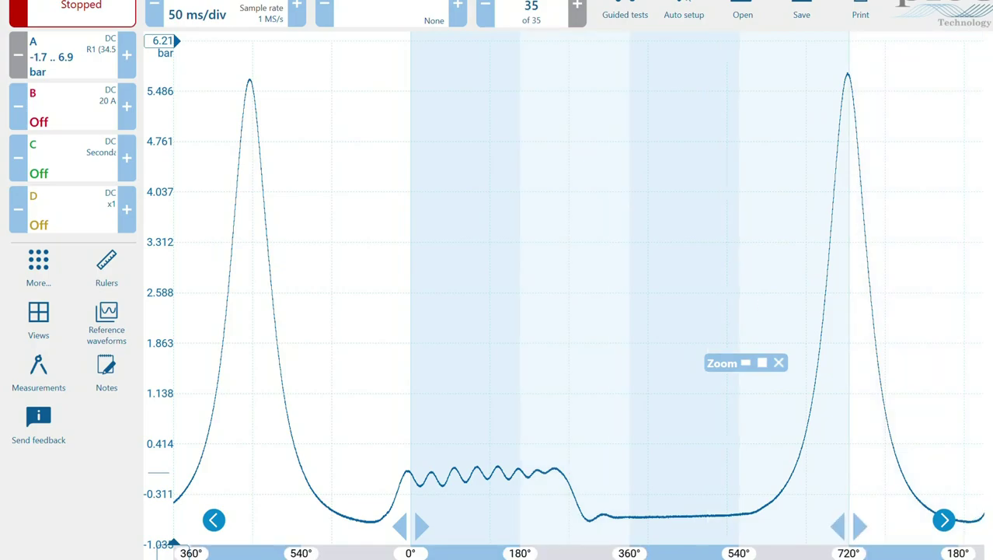
left_click_drag(411, 527, 259, 522)
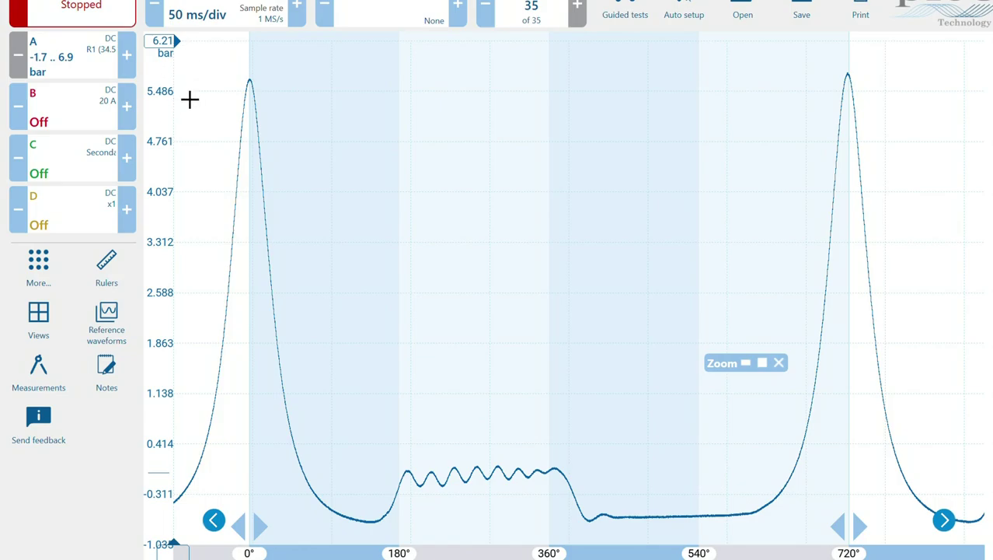
Step: Add a horizontal signal ruler to channel A and place it at 0 bar
left_click_drag(177, 41, 177, 82)
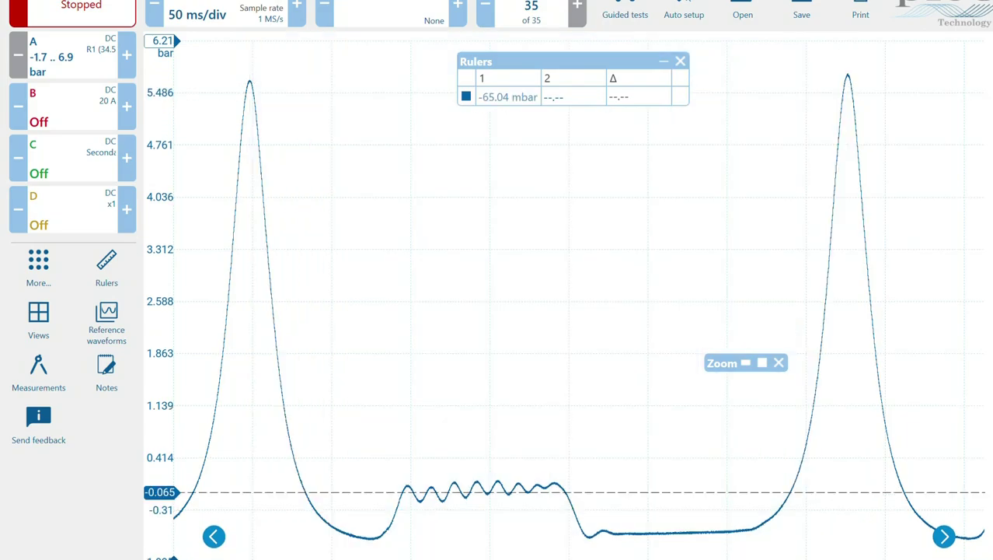
left_click_drag(166, 492, 165, 487)
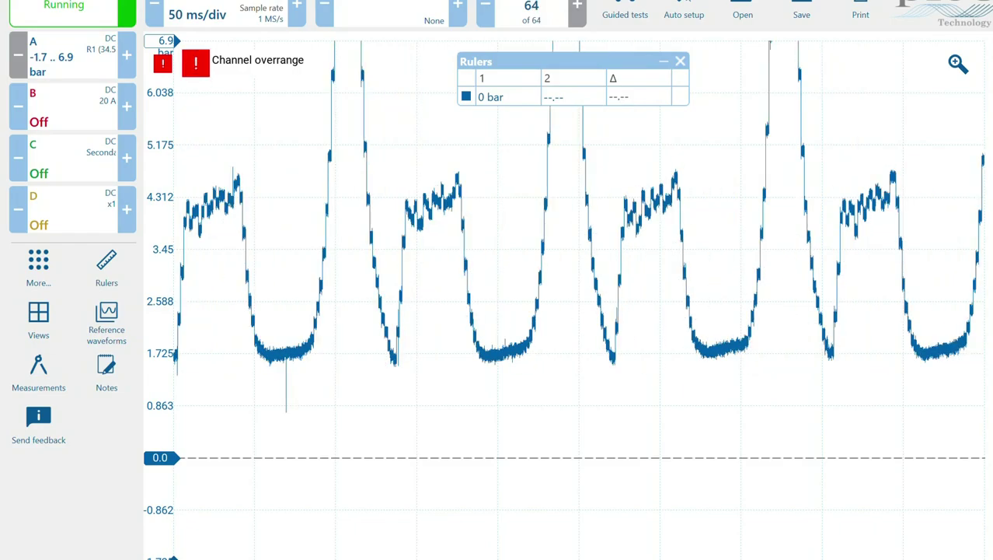
Step: Stop the overrange capture and, with its trace shifted down towards the graph's lower edge, zoom in on the cycle spanning the first two clipped peaks
key("space")
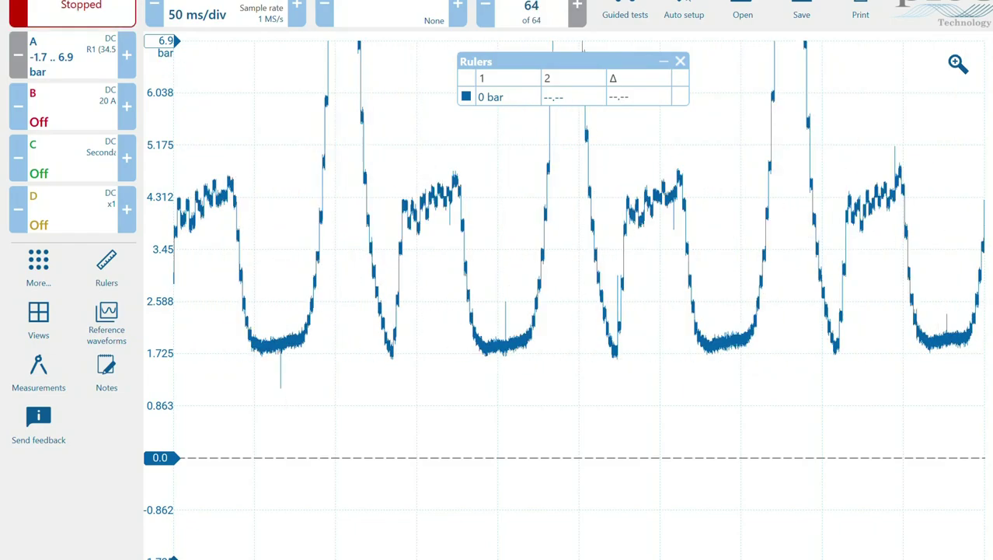
left_click_drag(181, 330, 181, 427)
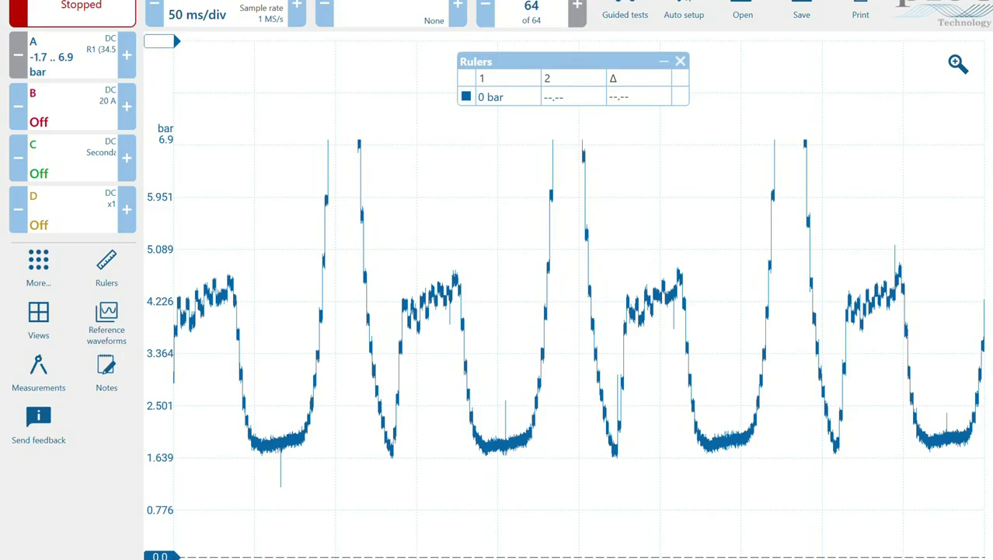
left_click(958, 65)
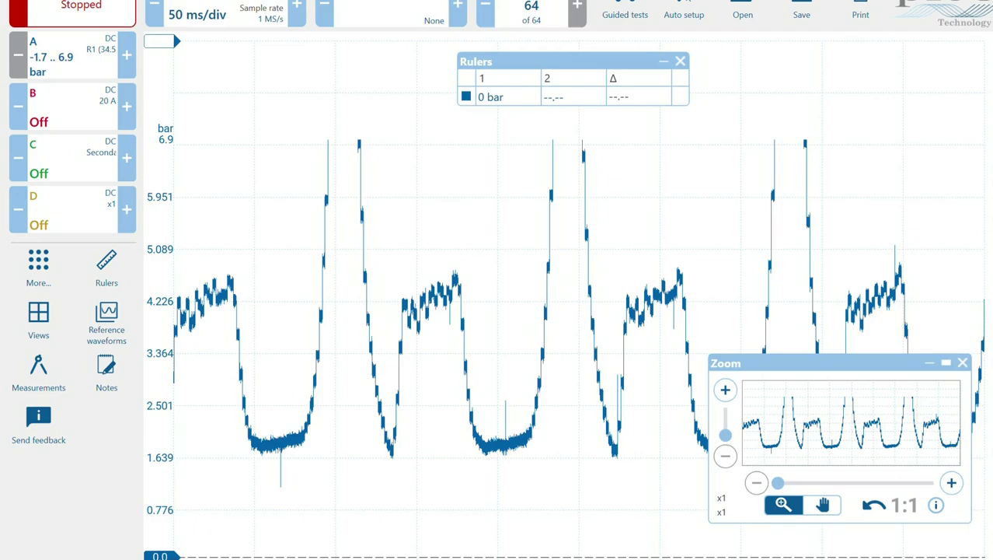
left_click_drag(293, 98, 636, 522)
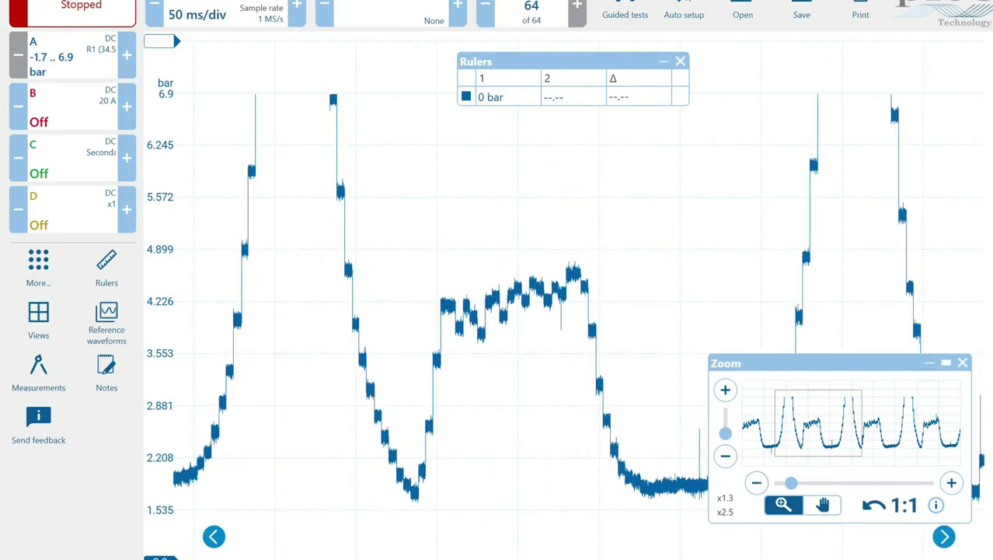